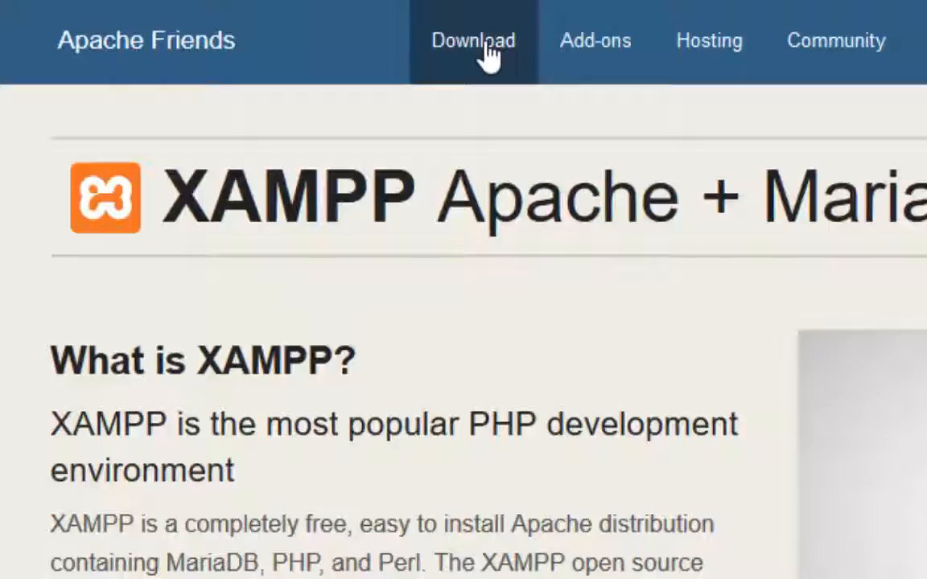
Step: Open the Apache Friends download page and review the XAMPP installers offered for Windows, Linux and OS X
{"action": "left_click", "coordinate": [487, 48]}
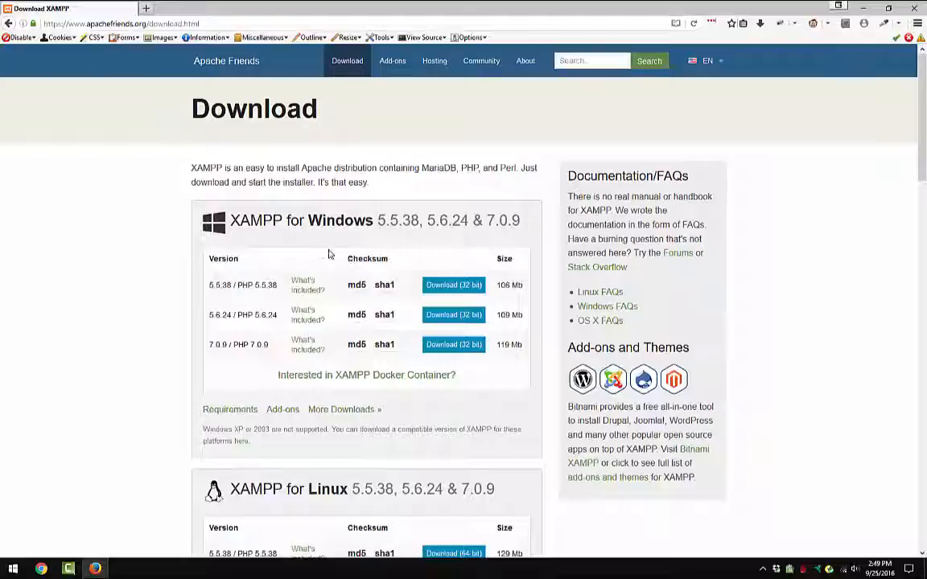
{"action": "scroll", "coordinate": [346, 262], "scroll_direction": "down", "scroll_amount": 3}
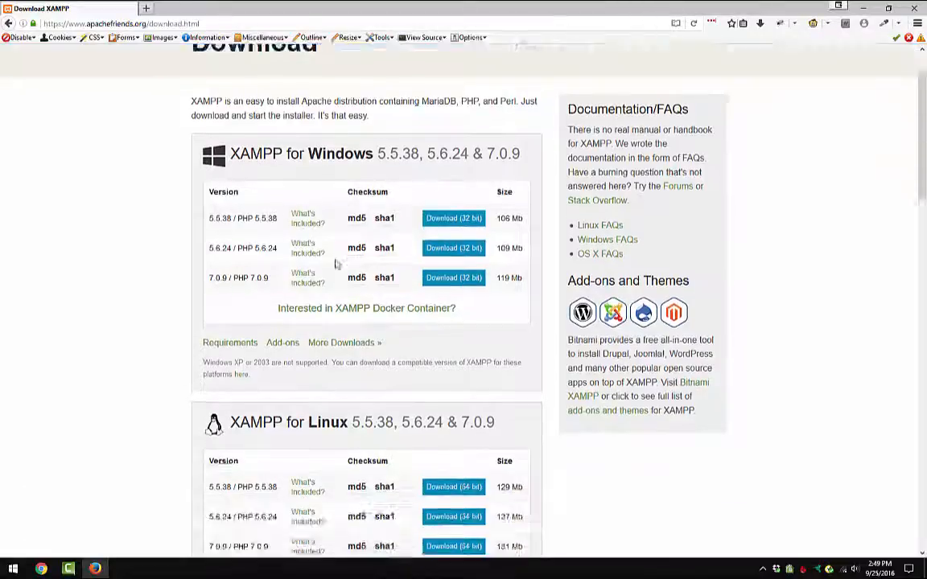
{"action": "scroll", "coordinate": [352, 331], "scroll_direction": "down", "scroll_amount": 4}
{"action": "scroll", "coordinate": [347, 331], "scroll_direction": "down", "scroll_amount": 2}
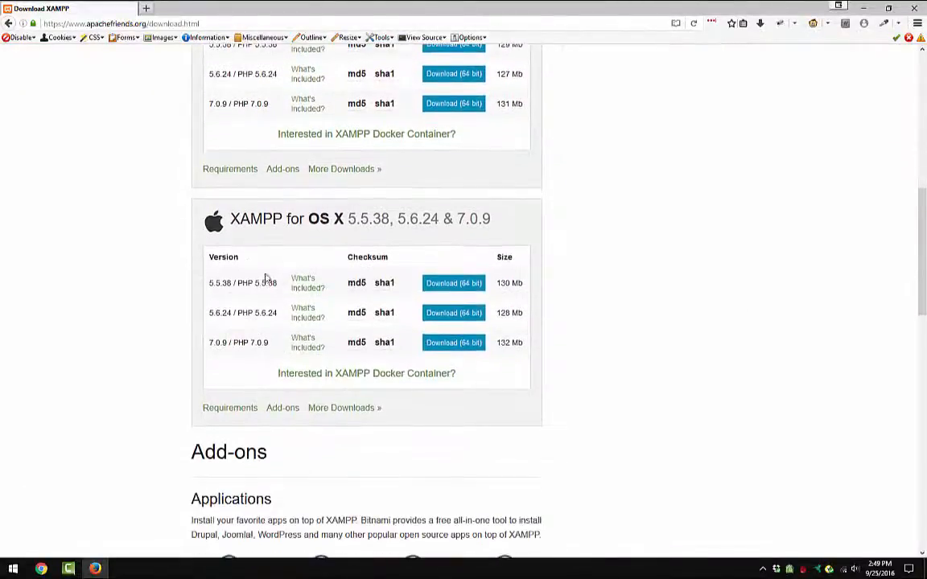
{"action": "scroll", "coordinate": [374, 232], "scroll_direction": "up", "scroll_amount": 7}
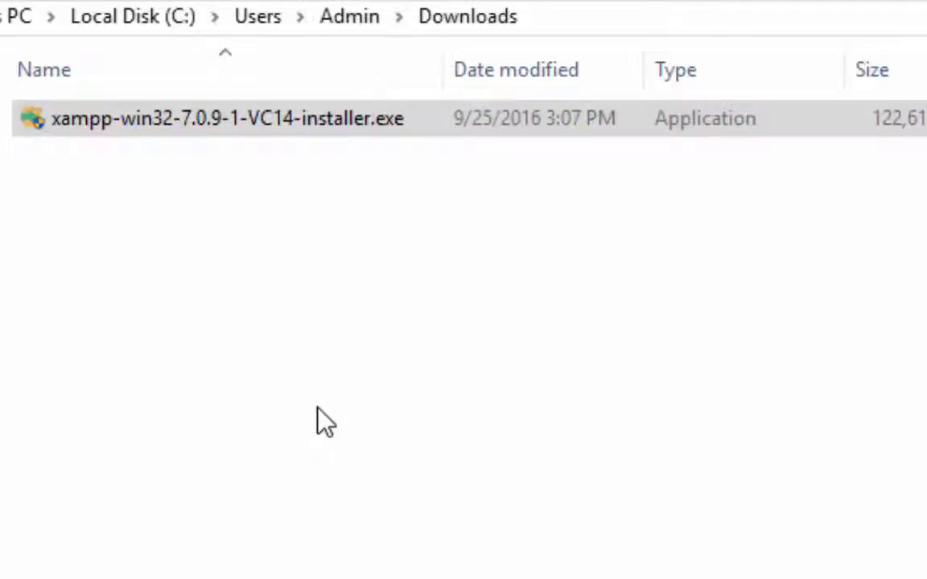
Step: Run xampp-win32-7.0.9-1-VC14-installer.exe from Downloads, continuing past the antivirus question and the User Account Control warning
{"action": "left_click", "coordinate": [69, 165]}
{"action": "left_click", "coordinate": [64, 129]}
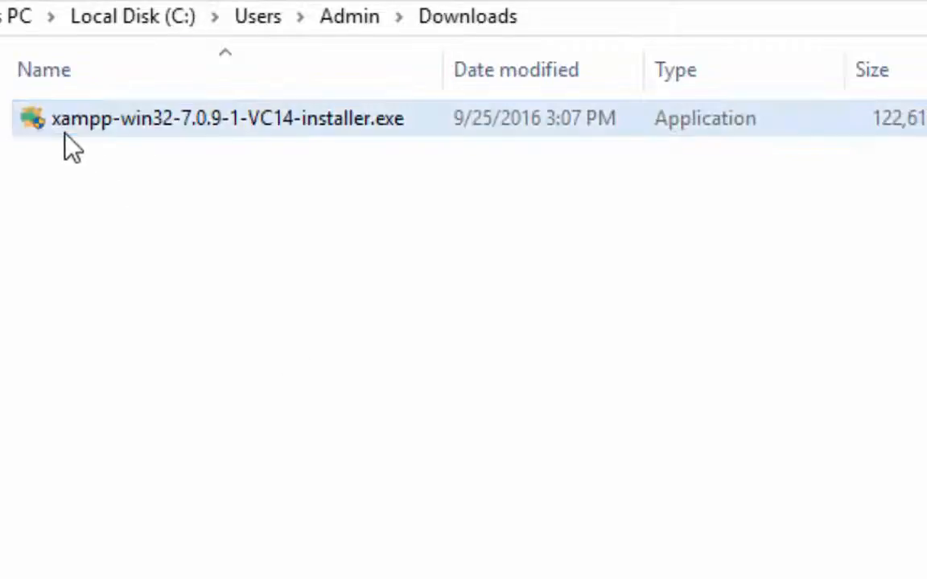
{"action": "double_click", "coordinate": [207, 137]}
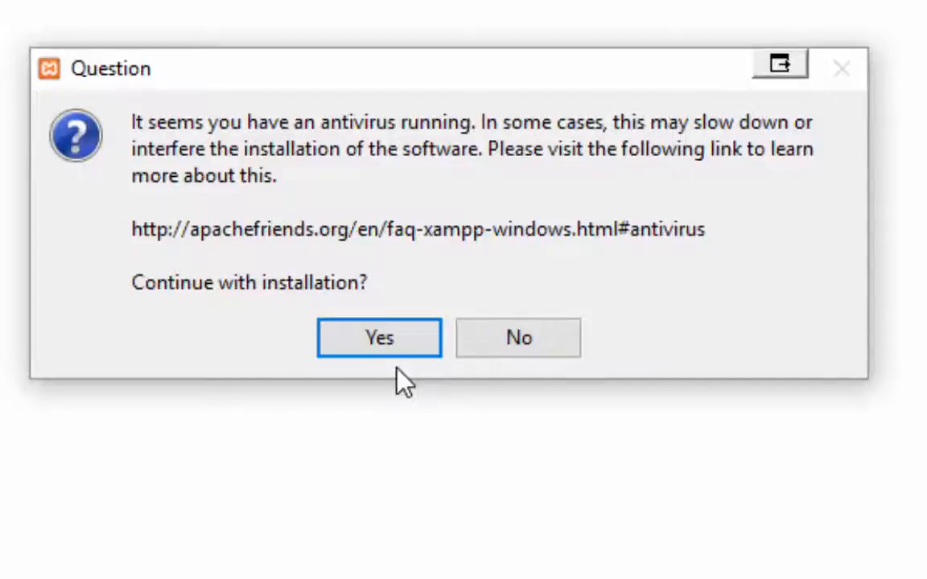
{"action": "left_click", "coordinate": [377, 338]}
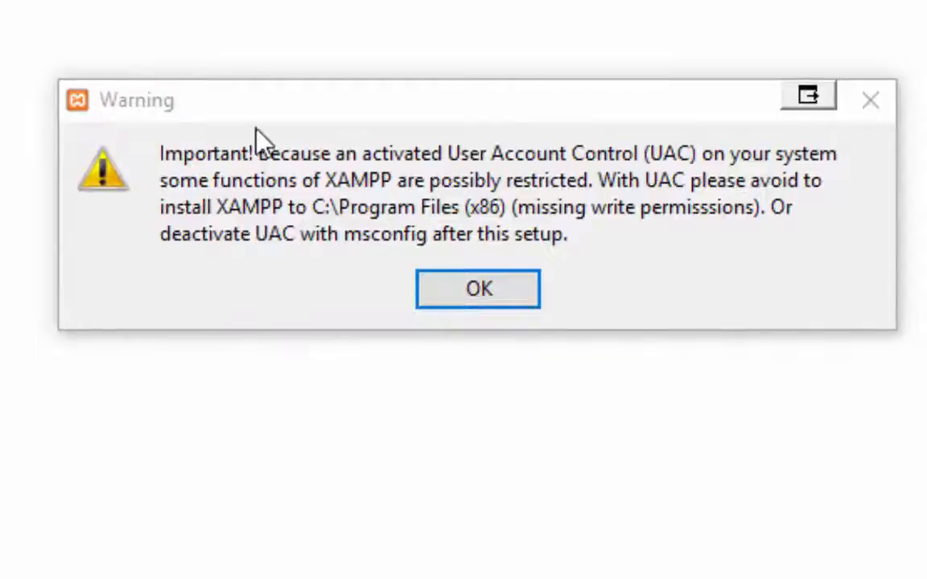
{"action": "left_click", "coordinate": [247, 96]}
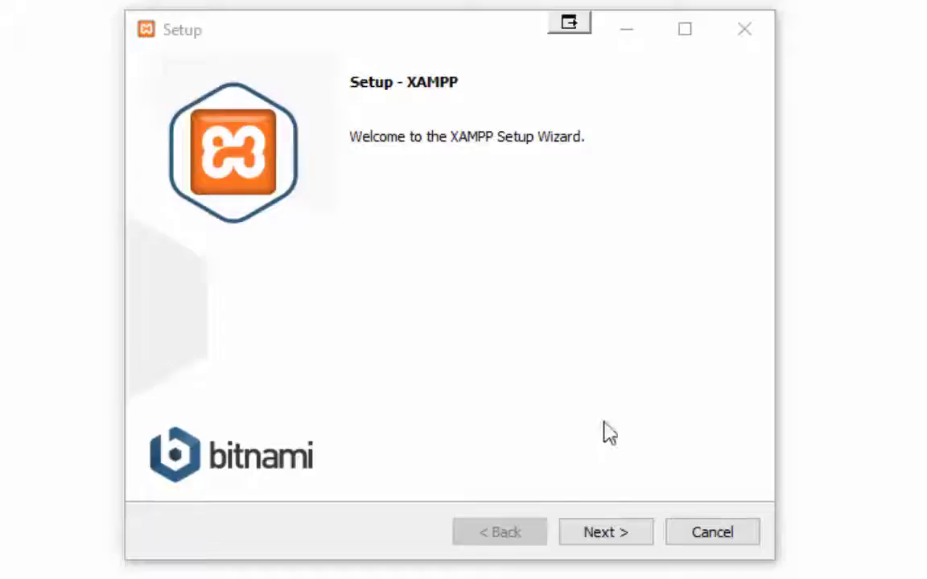
Step: Exclude FileZilla FTP Server, Mercury Mail Server, Tomcat, Perl, Webalizer and Fake Sendmail from the XAMPP components to install
{"action": "left_click", "coordinate": [600, 535]}
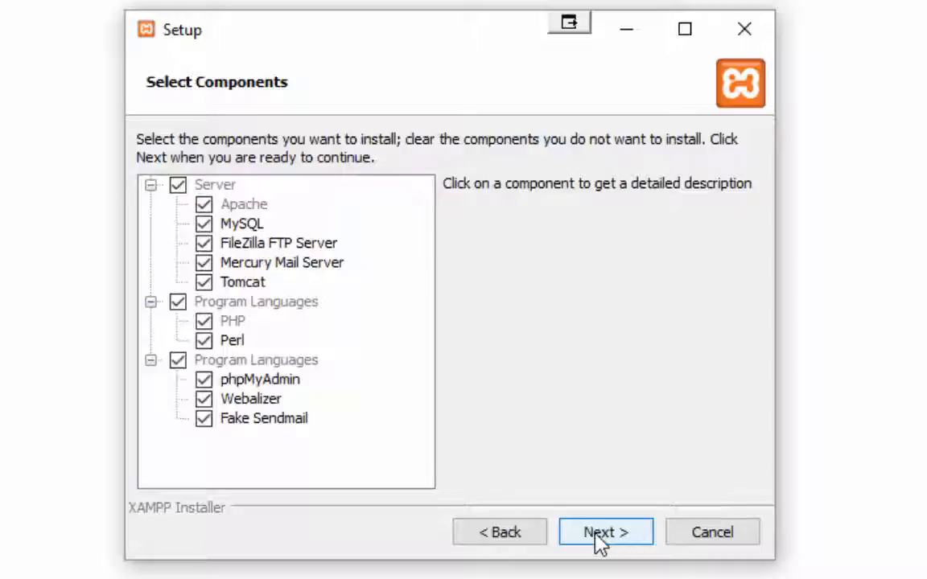
{"action": "left_click", "coordinate": [204, 263]}
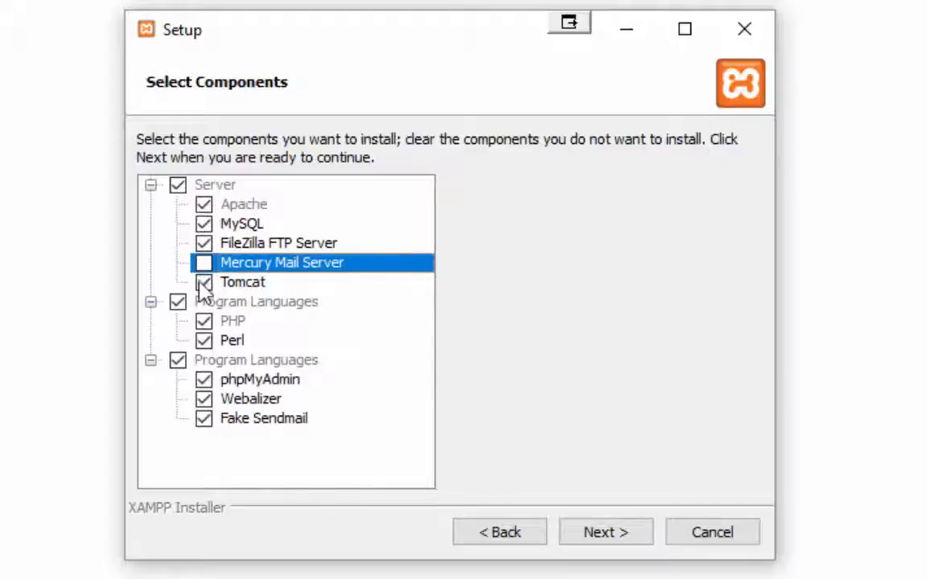
{"action": "left_click", "coordinate": [203, 282]}
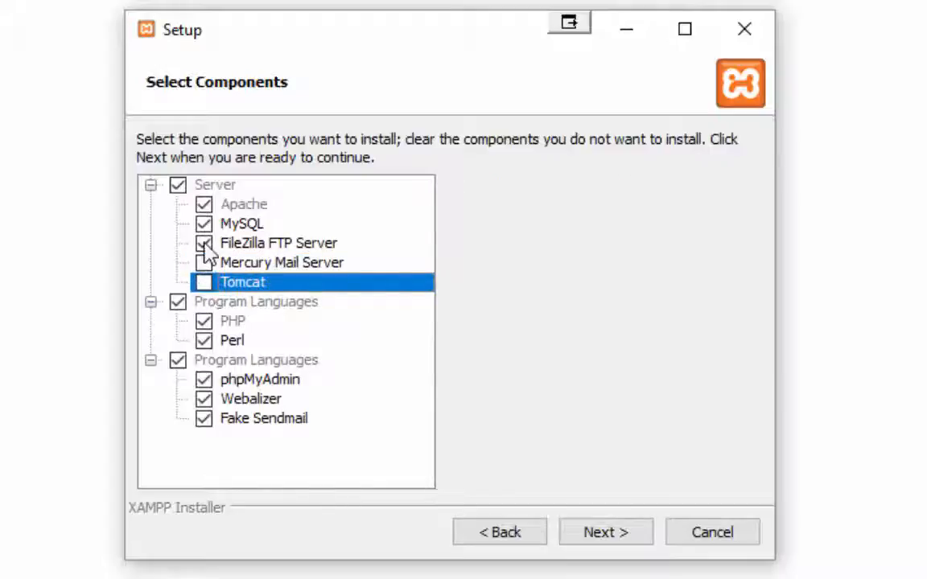
{"action": "left_click", "coordinate": [203, 244]}
{"action": "left_click", "coordinate": [204, 244]}
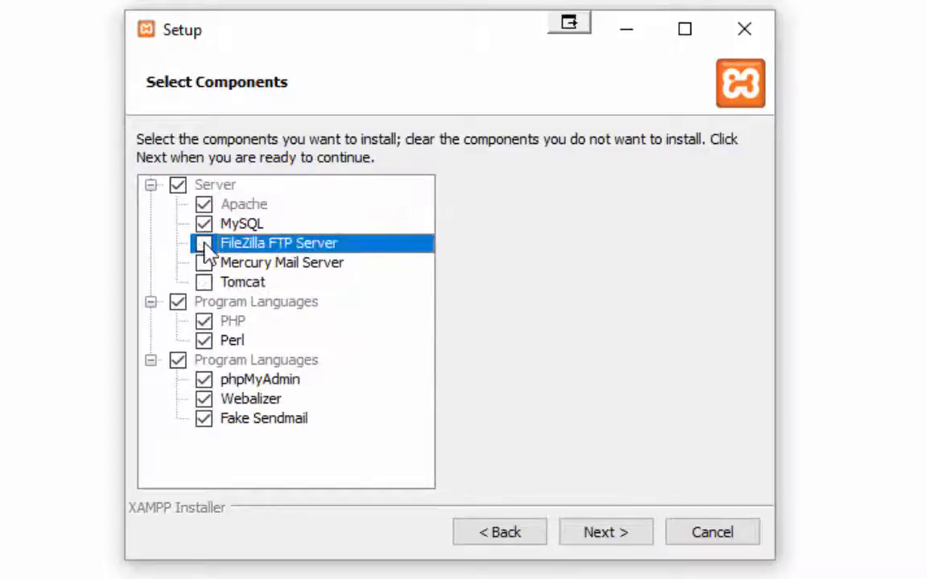
{"action": "left_click", "coordinate": [204, 341]}
{"action": "left_click", "coordinate": [203, 399]}
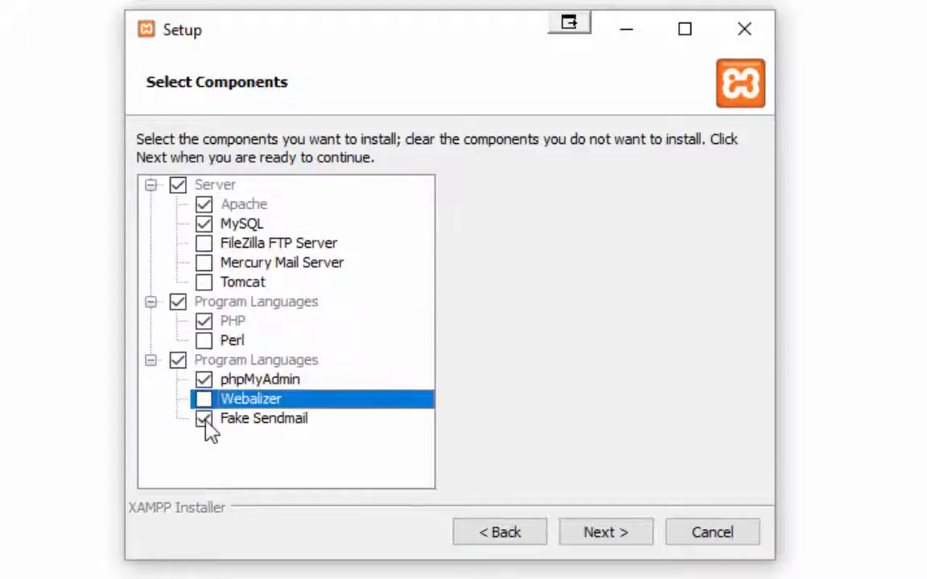
{"action": "left_click", "coordinate": [205, 420]}
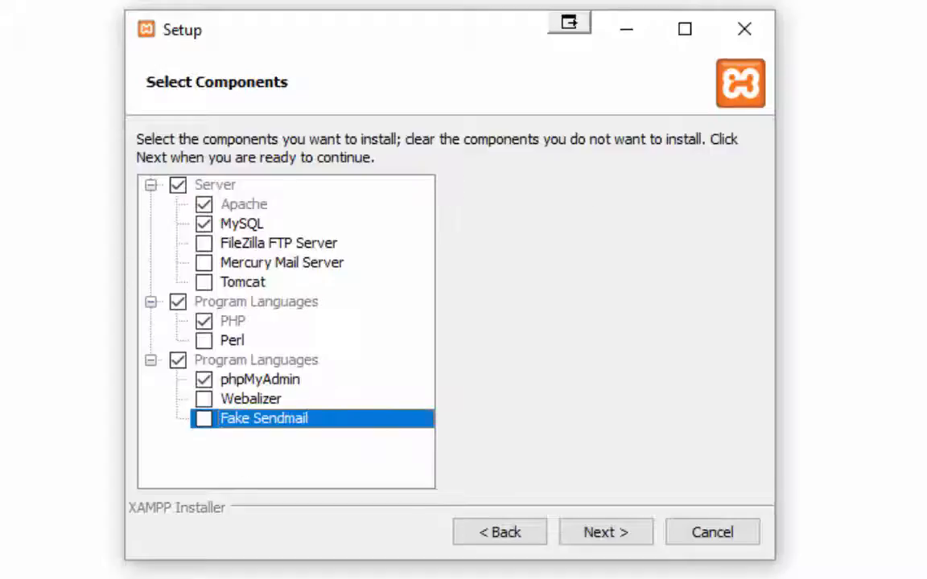
{"action": "left_click", "coordinate": [614, 543]}
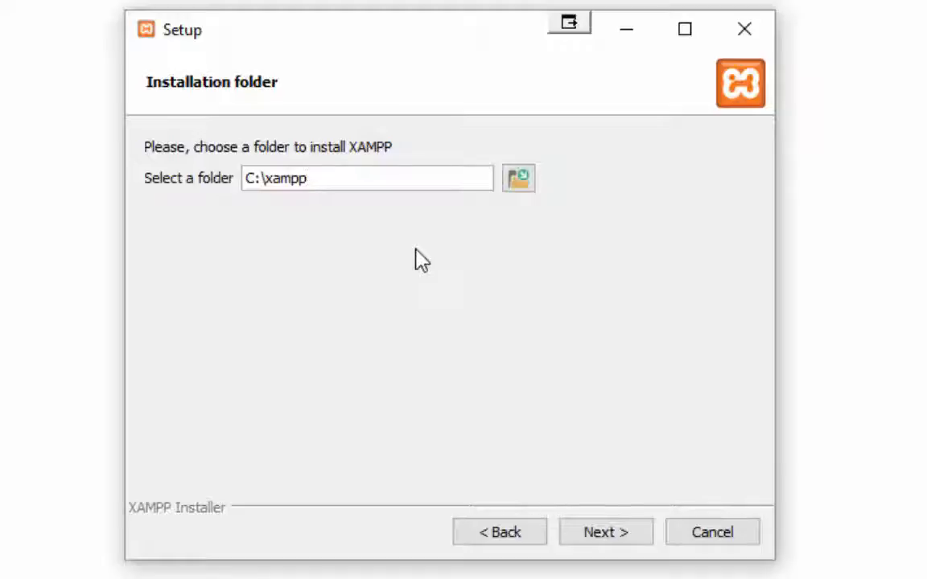
Step: Accept C:\xampp as the installation folder, opt out of learning more about Bitnami, and start installing XAMPP
{"action": "left_click", "coordinate": [604, 538]}
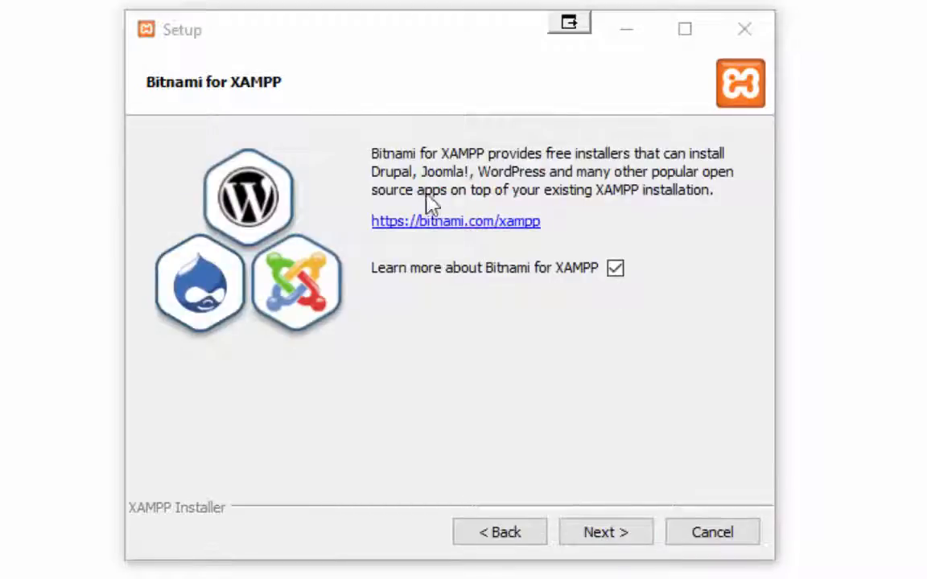
{"action": "left_click", "coordinate": [614, 268]}
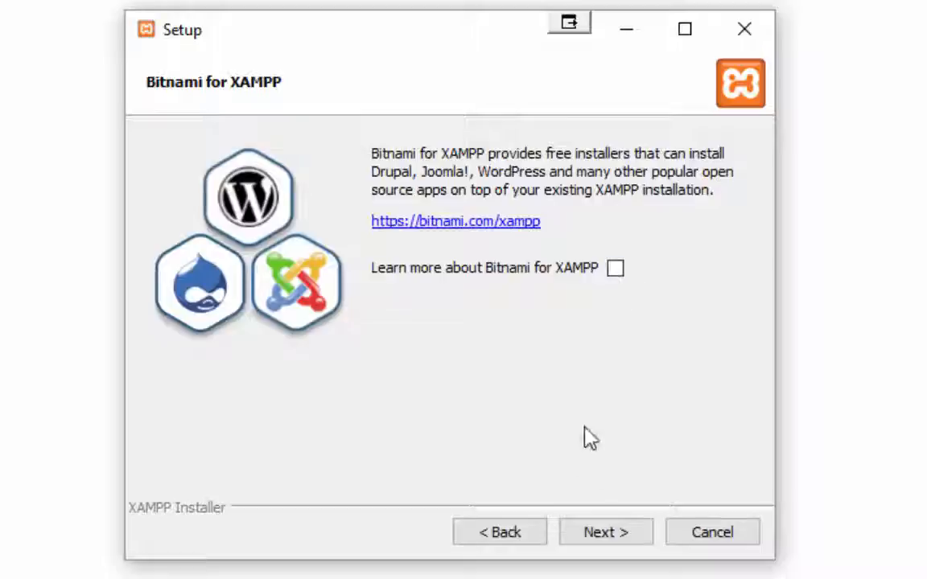
{"action": "left_click", "coordinate": [601, 534]}
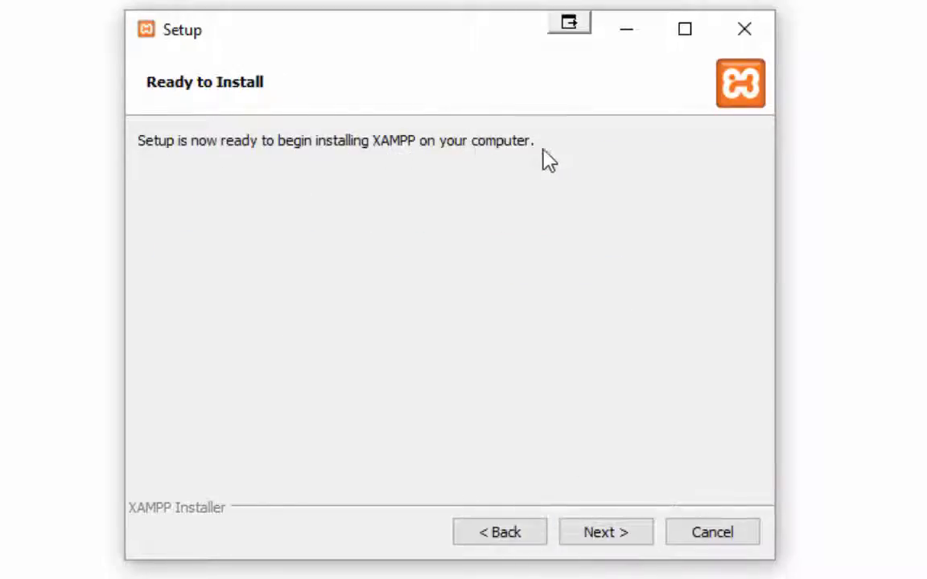
{"action": "left_click", "coordinate": [618, 543]}
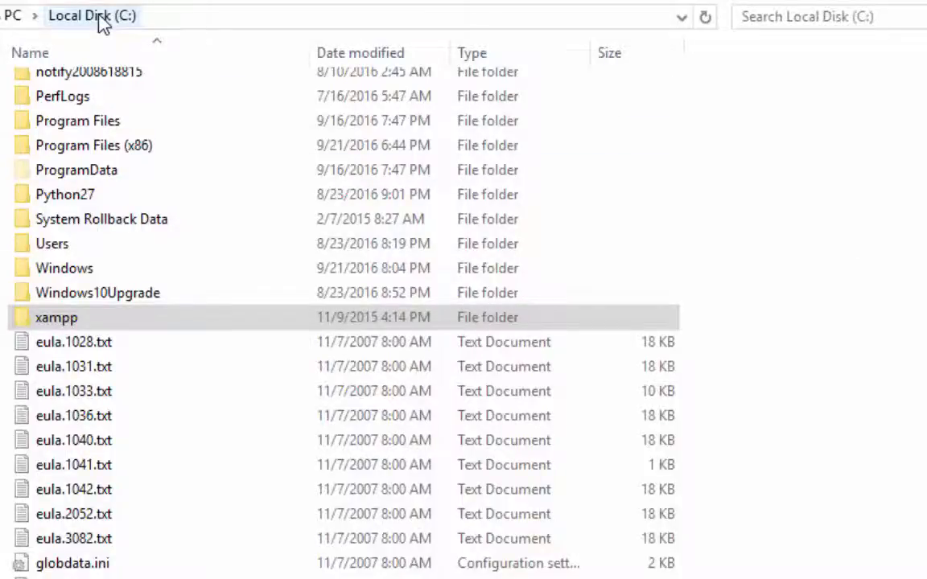
Step: Open the xampp folder on Local Disk (C:) and look through its installed files and folders
{"action": "left_click", "coordinate": [46, 322]}
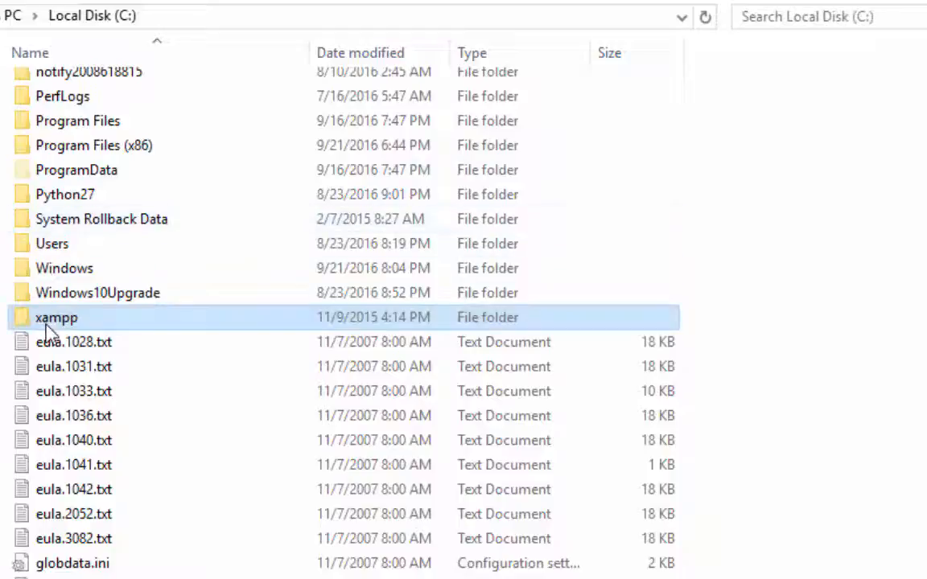
{"action": "double_click", "coordinate": [51, 321]}
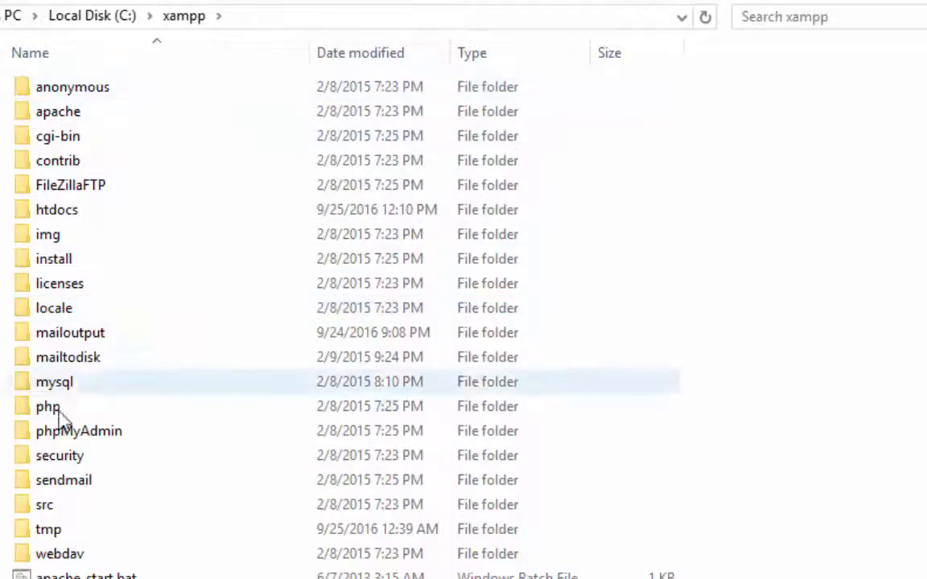
{"action": "scroll", "coordinate": [87, 538], "scroll_direction": "down", "scroll_amount": 3}
{"action": "scroll", "coordinate": [87, 543], "scroll_direction": "down", "scroll_amount": 6}
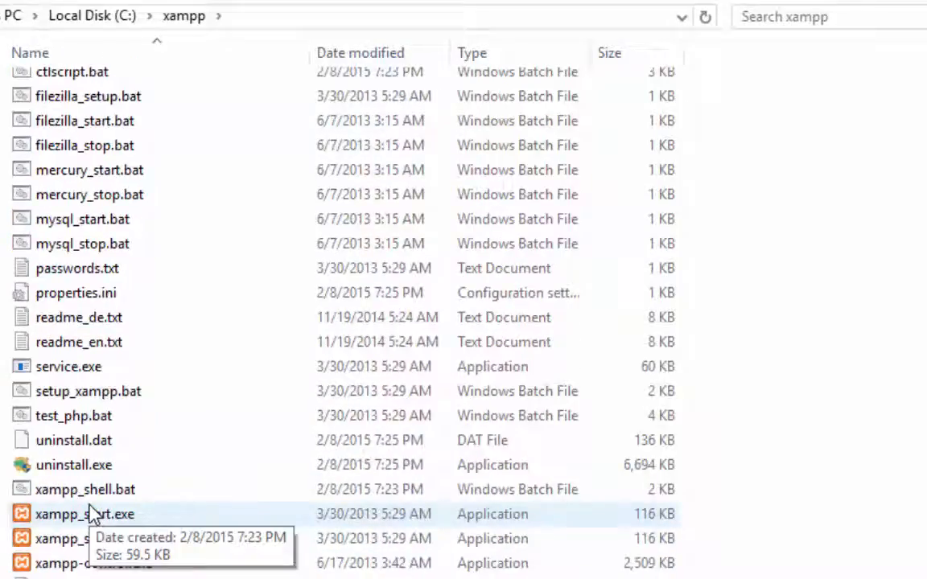
{"action": "scroll", "coordinate": [90, 514], "scroll_direction": "up", "scroll_amount": 9}
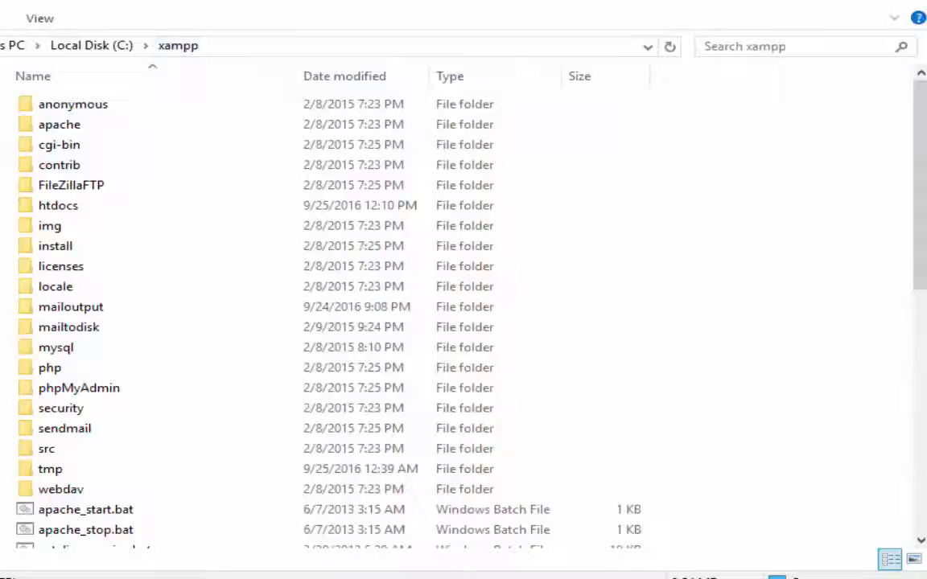
Step: Launch xampp-control.exe from the C:\xampp folder and start the Apache module
{"action": "scroll", "coordinate": [923, 142], "scroll_direction": "down", "scroll_amount": 3}
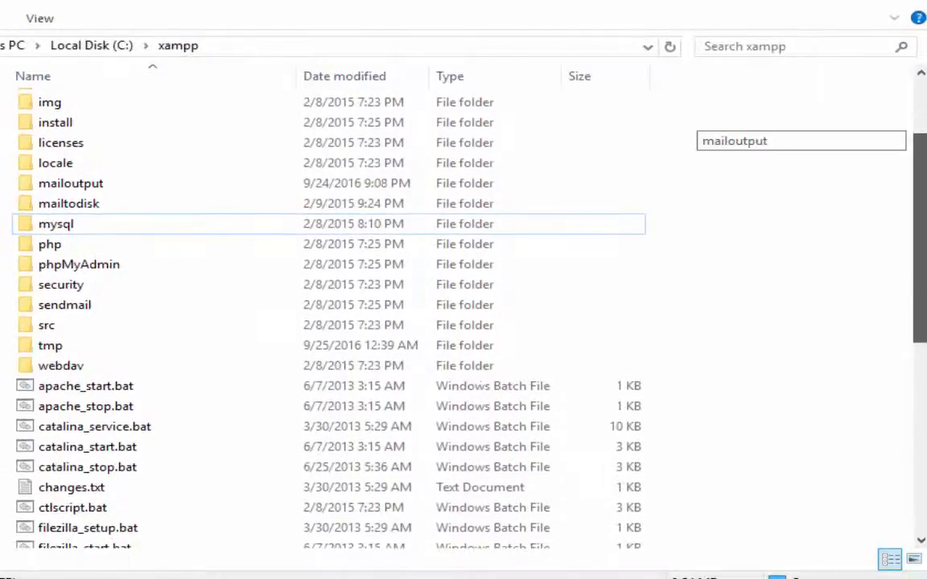
{"action": "scroll", "coordinate": [923, 398], "scroll_direction": "down", "scroll_amount": 6}
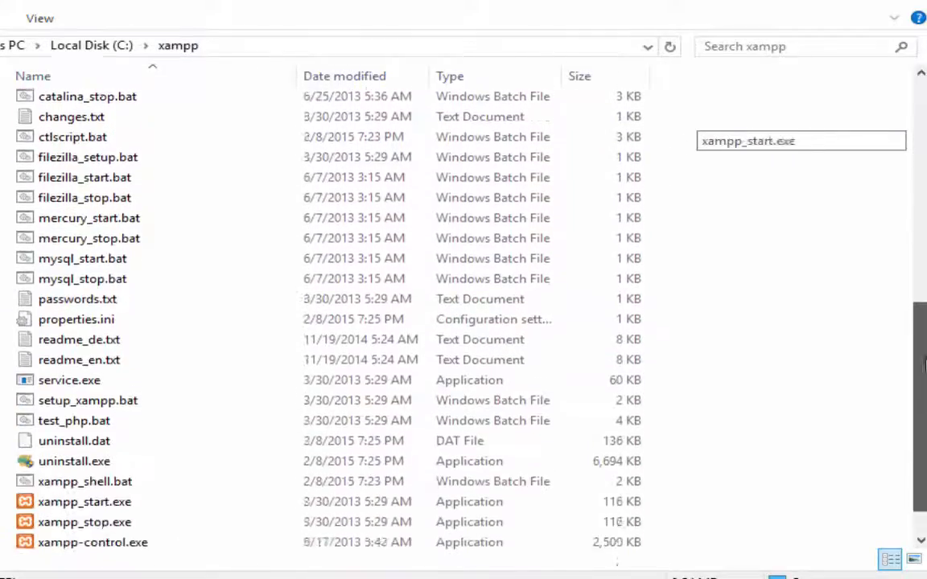
{"action": "left_click", "coordinate": [119, 499]}
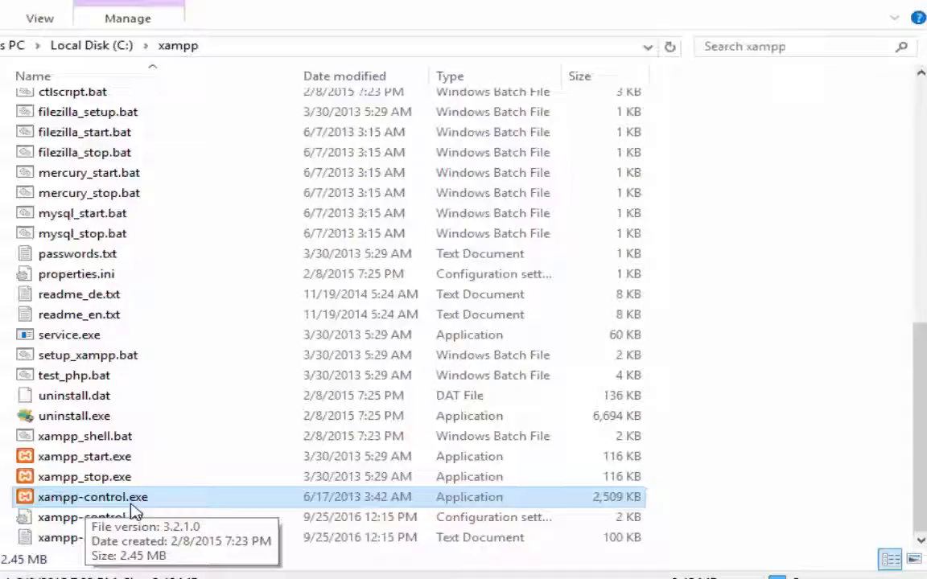
{"action": "double_click", "coordinate": [92, 497]}
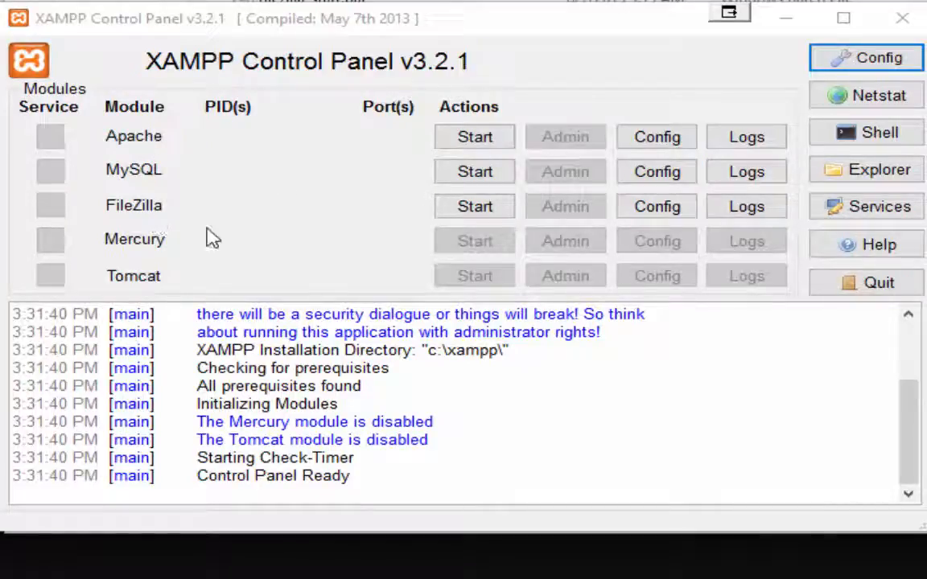
{"action": "left_click", "coordinate": [475, 240]}
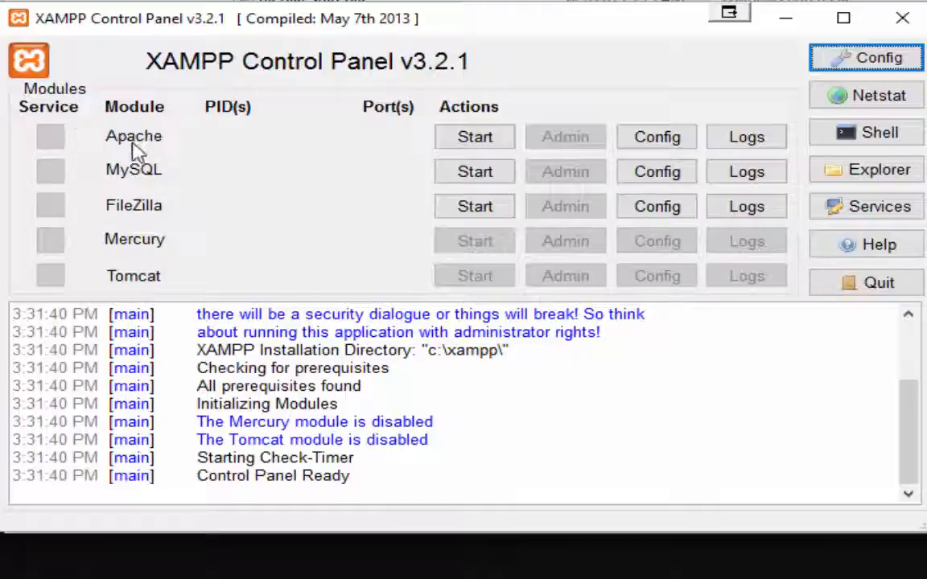
{"action": "left_click", "coordinate": [461, 137]}
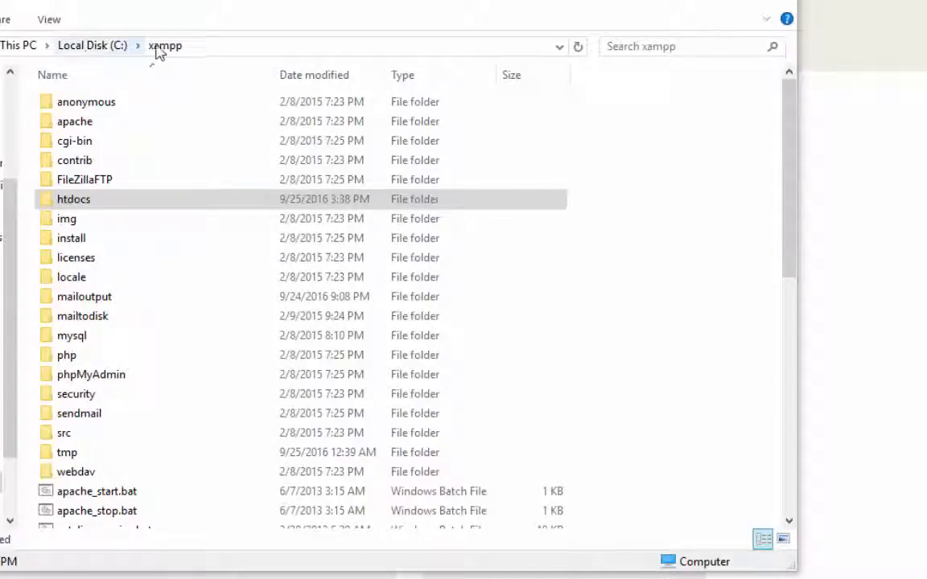
Step: Open the htdocs web server root folder inside C:\xampp
{"action": "left_click", "coordinate": [87, 206]}
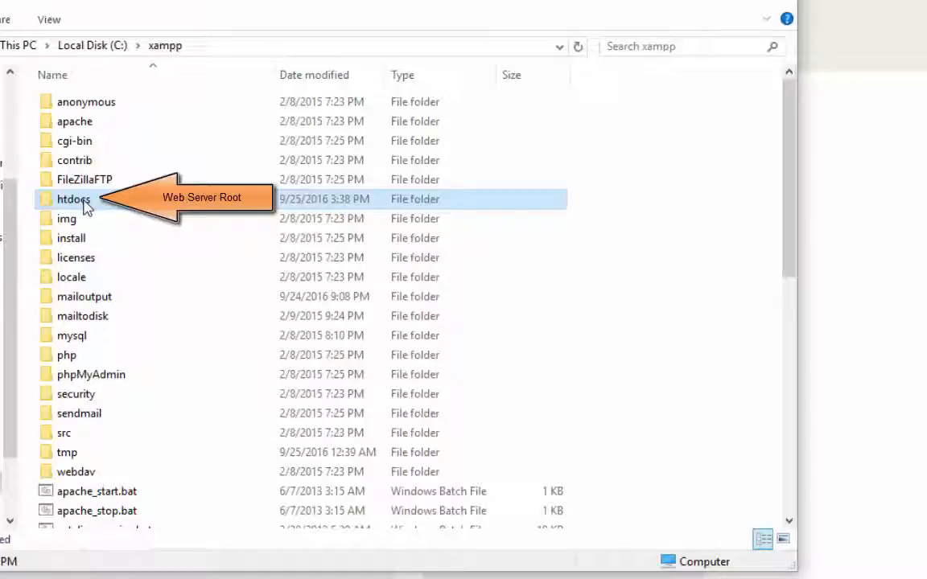
{"action": "double_click", "coordinate": [86, 207]}
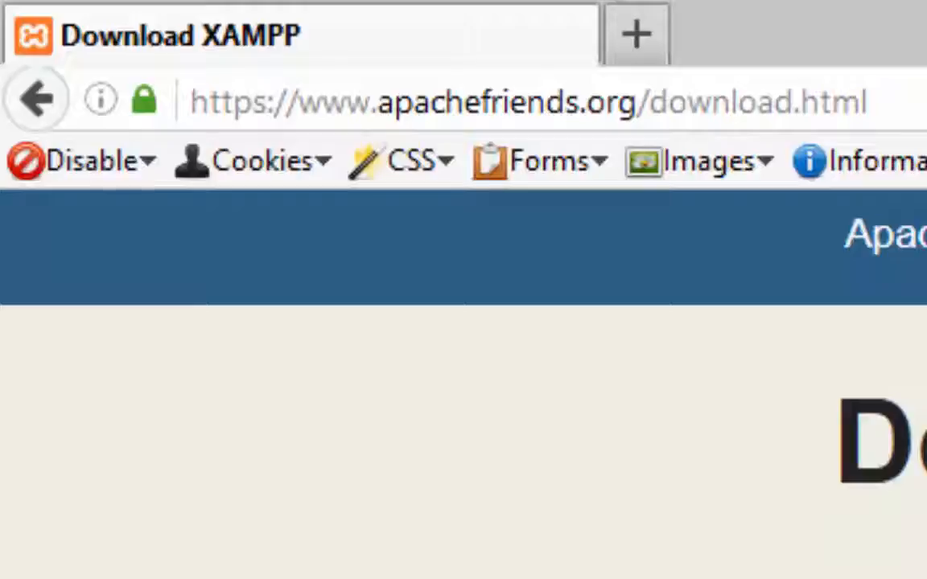
Step: Switch to Firefox and load localhost in place of the XAMPP download page
{"action": "left_click", "coordinate": [873, 102]}
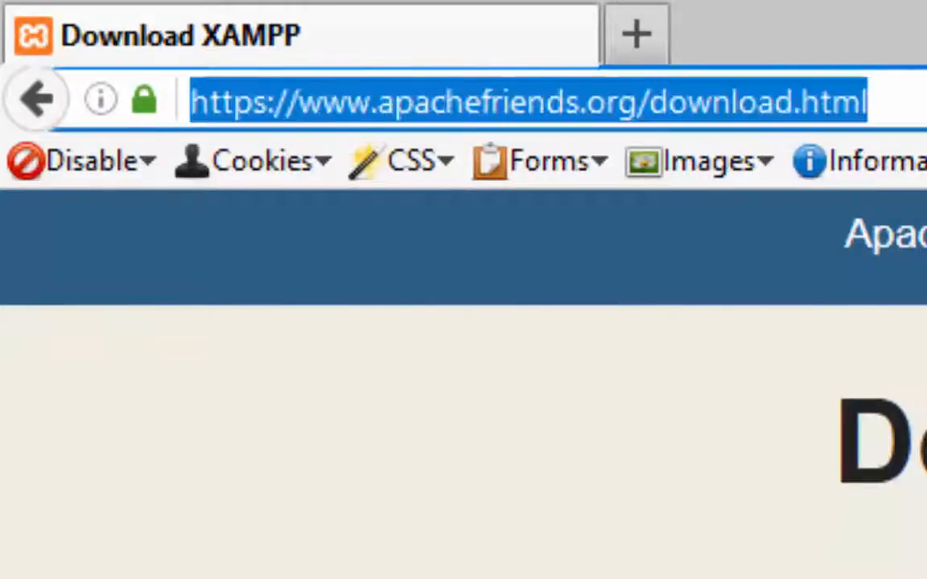
{"action": "type", "text": "localhost"}
{"action": "key", "text": "BackSpace"}
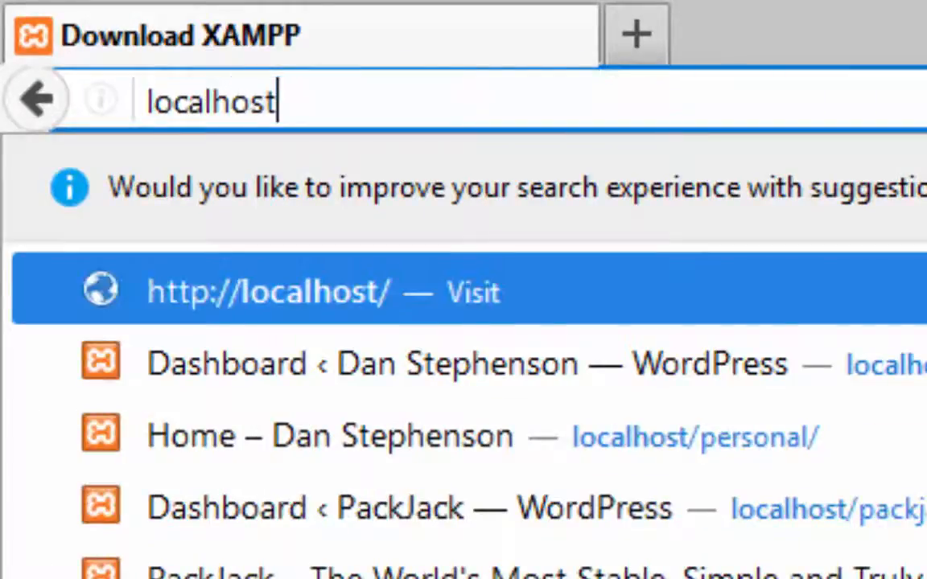
{"action": "key", "text": "Return"}
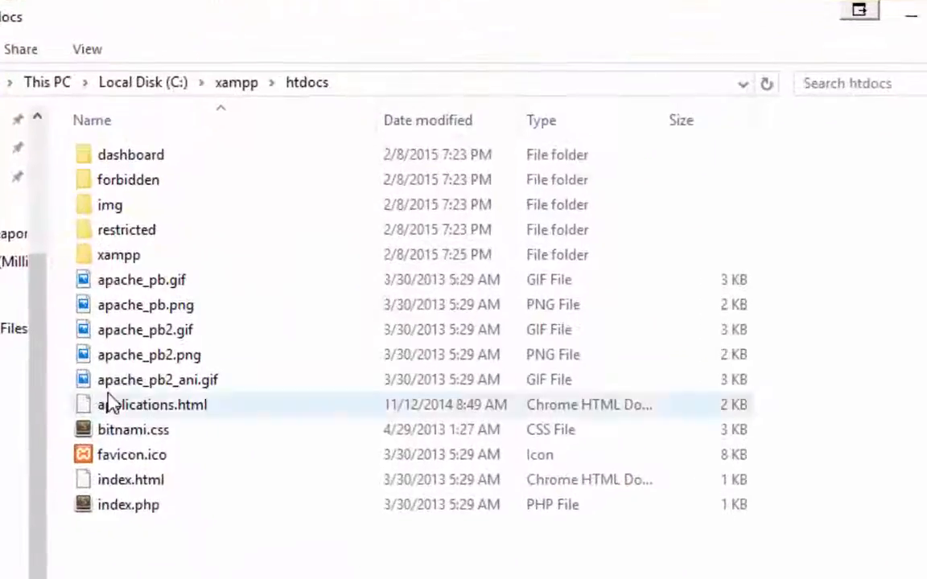
Step: Return to File Explorer and open the xampp subfolder inside htdocs
{"action": "double_click", "coordinate": [83, 253]}
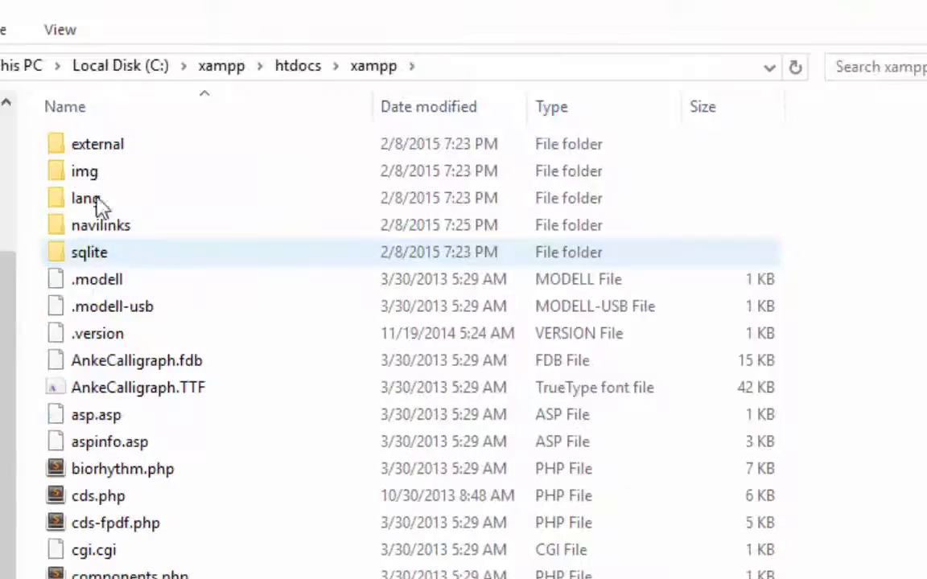
Step: Go back up from the xampp subfolder to htdocs in File Explorer and select the apache_pb.png image
{"action": "scroll", "coordinate": [129, 515], "scroll_direction": "down", "scroll_amount": 15}
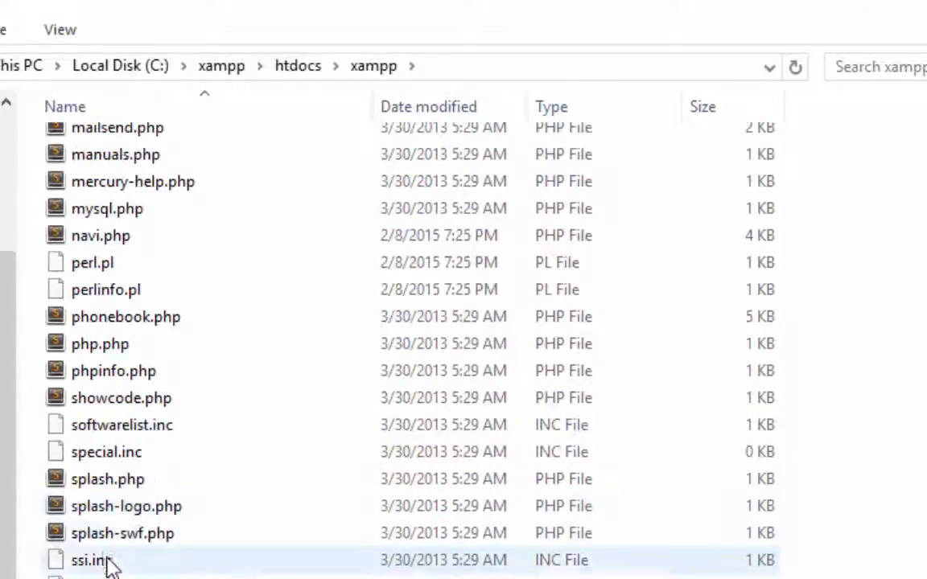
{"action": "key", "text": "BackSpace"}
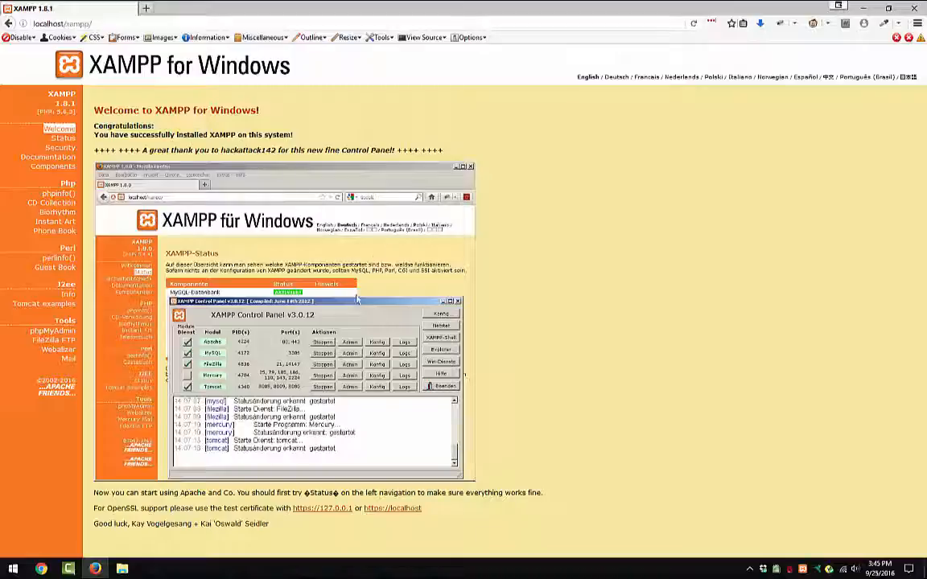
{"action": "mouse_move", "coordinate": [121, 571]}
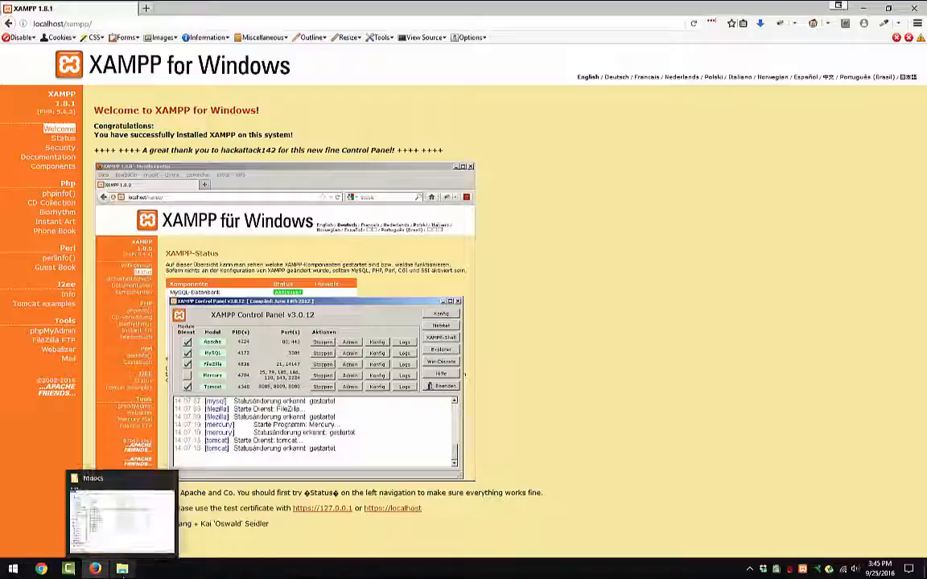
{"action": "left_click", "coordinate": [120, 519]}
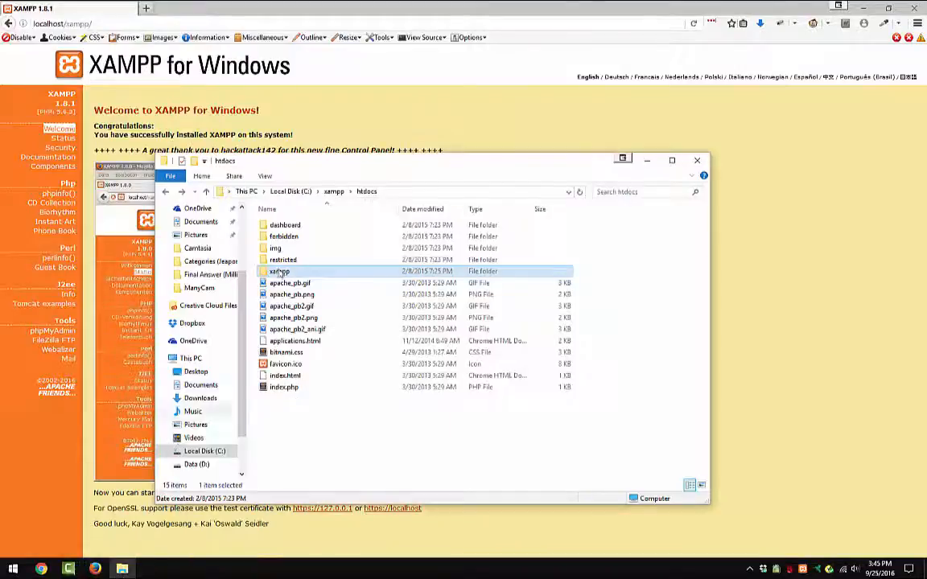
{"action": "left_click", "coordinate": [290, 307]}
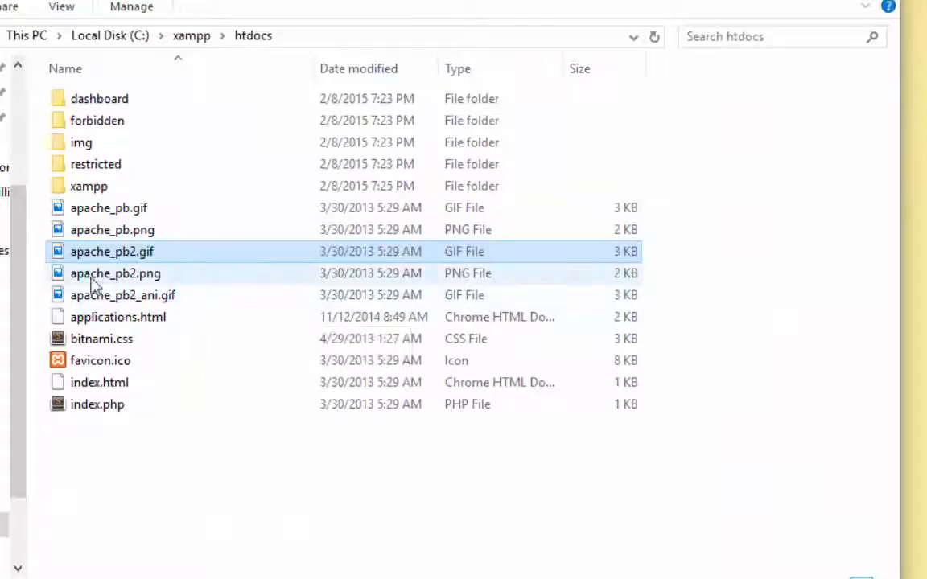
{"action": "left_click", "coordinate": [96, 233]}
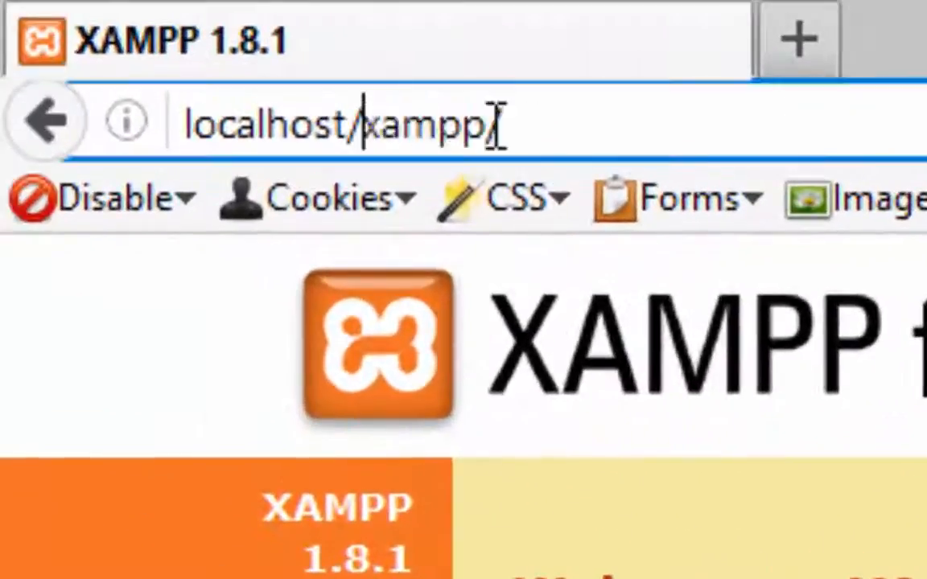
Step: Switch to Firefox and load localhost/apache_pb.png in place of the XAMPP welcome page
{"action": "double_click", "coordinate": [497, 124]}
{"action": "key", "text": "BackSpace"}
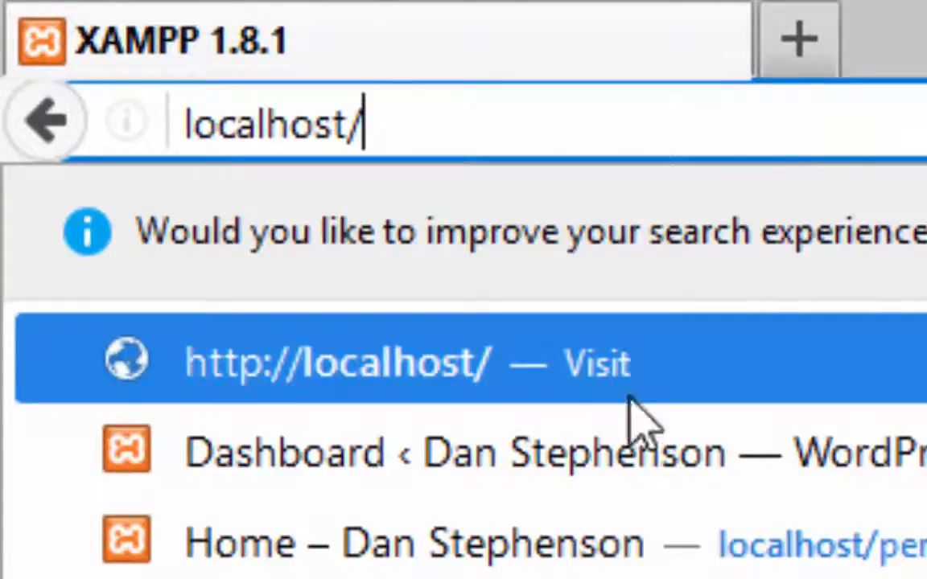
{"action": "key", "text": "Return"}
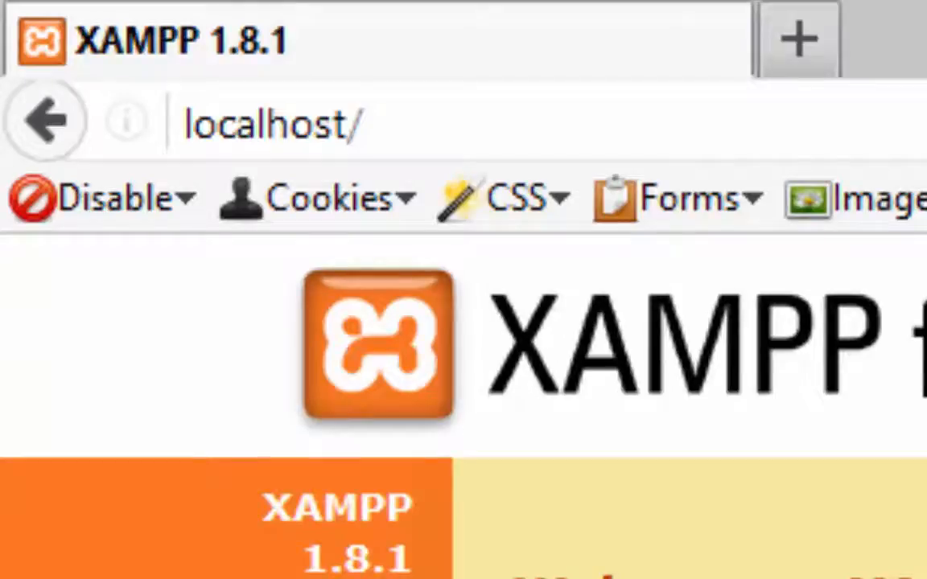
{"action": "left_click", "coordinate": [655, 130]}
{"action": "type", "text": "ap"}
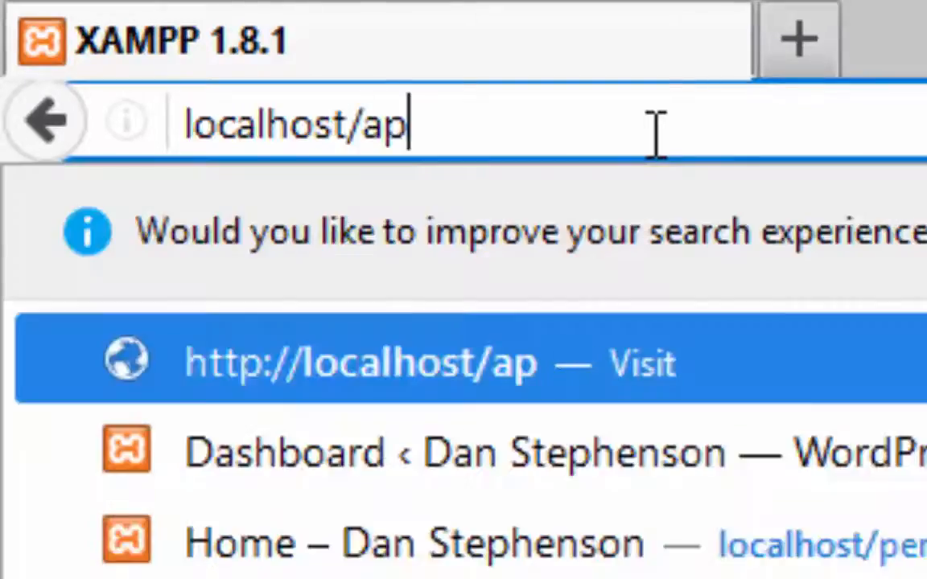
{"action": "type", "text": "ache_pb.png"}
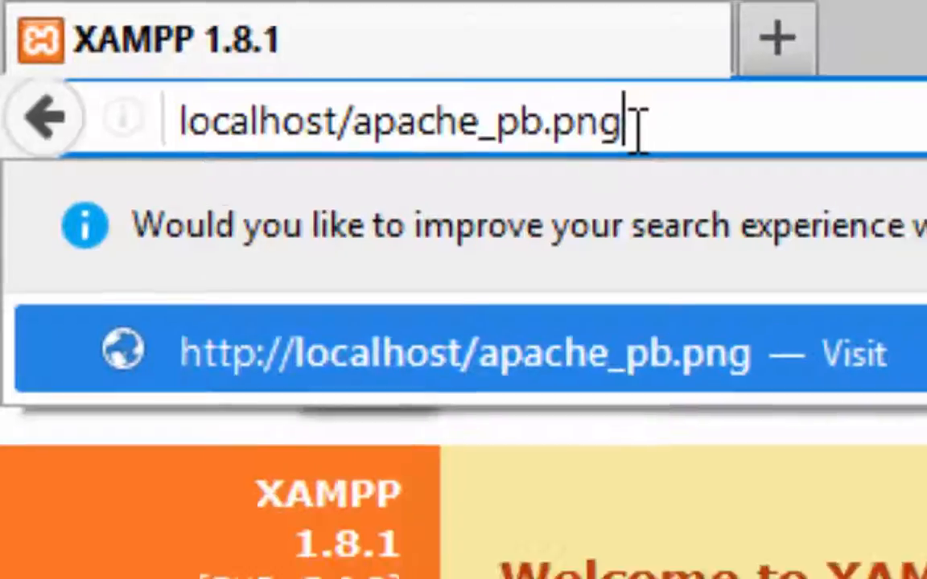
{"action": "key", "text": "Return"}
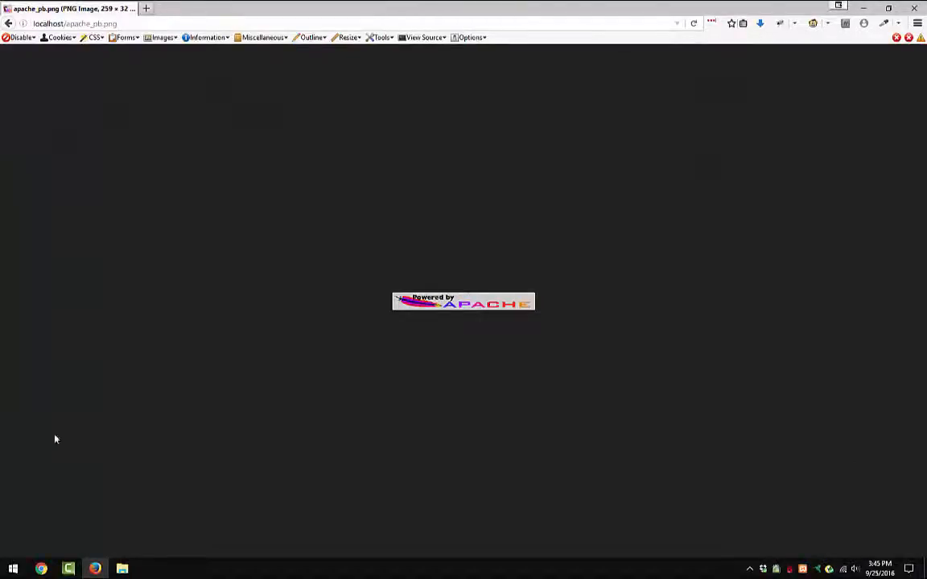
Step: Return to File Explorer, open the webcommunications folder inside htdocs and select calculator.php
{"action": "left_click", "coordinate": [122, 569]}
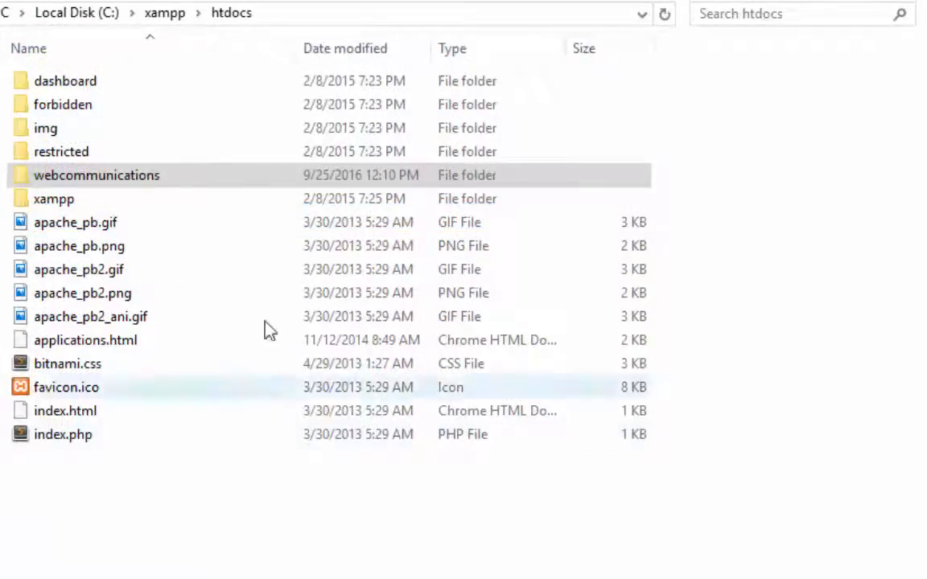
{"action": "left_click", "coordinate": [146, 175]}
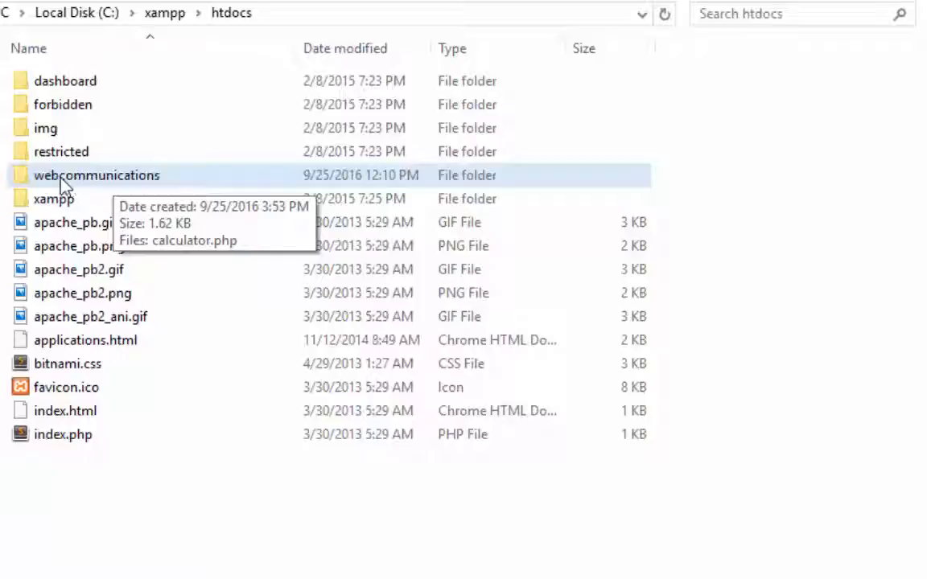
{"action": "double_click", "coordinate": [25, 178]}
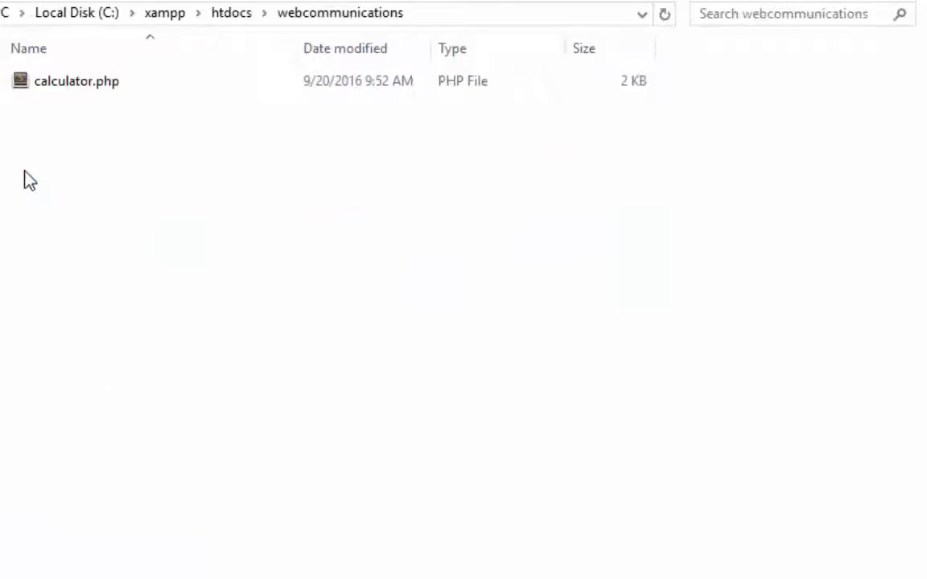
{"action": "left_click", "coordinate": [50, 87]}
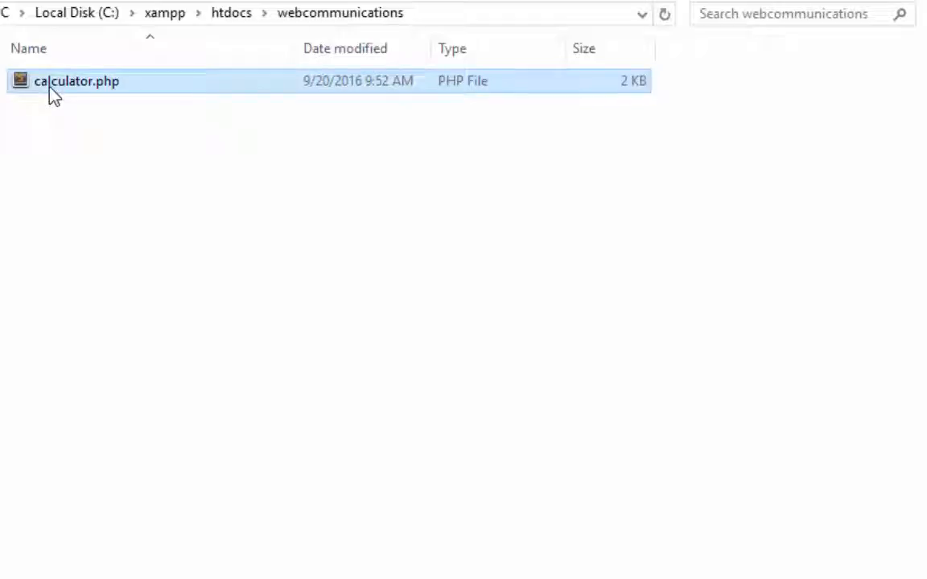
{"action": "left_click", "coordinate": [58, 121]}
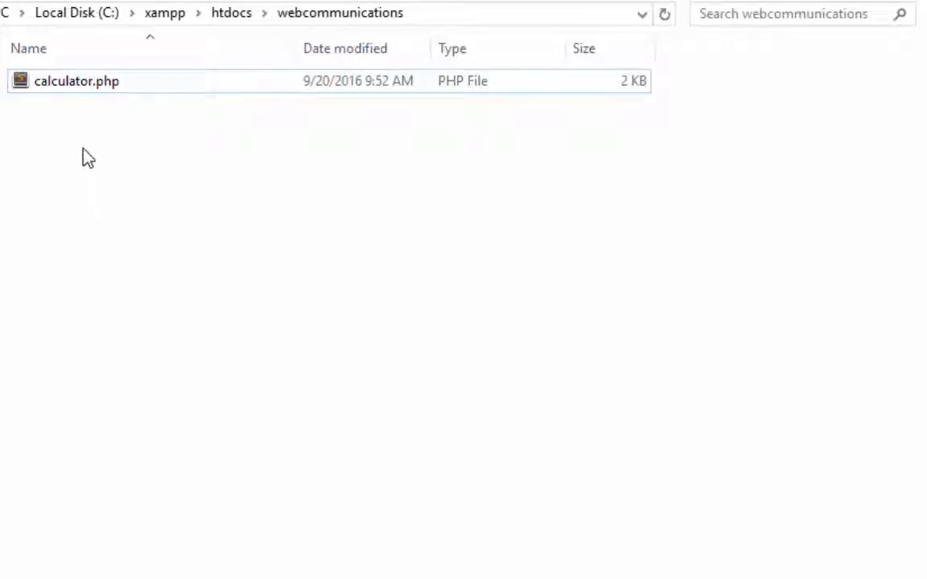
{"action": "left_click", "coordinate": [86, 90]}
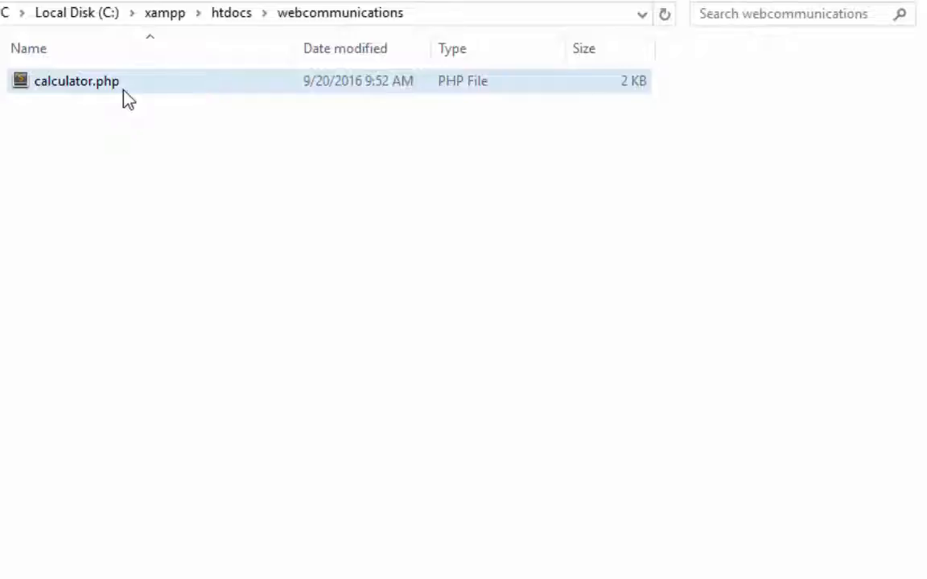